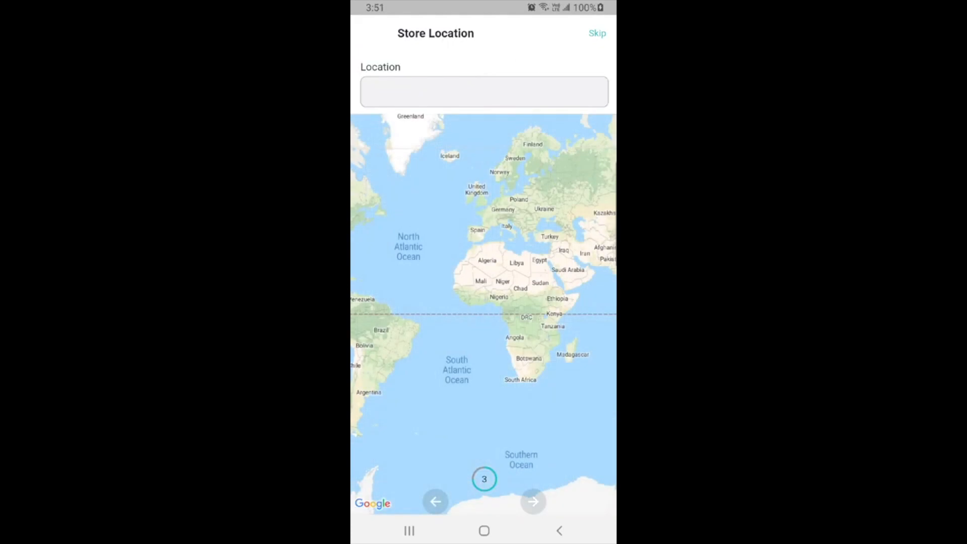
# Finish the store location and vendor setup steps, then search the settings for 'fluxstore'
pyautogui.click(533, 502)
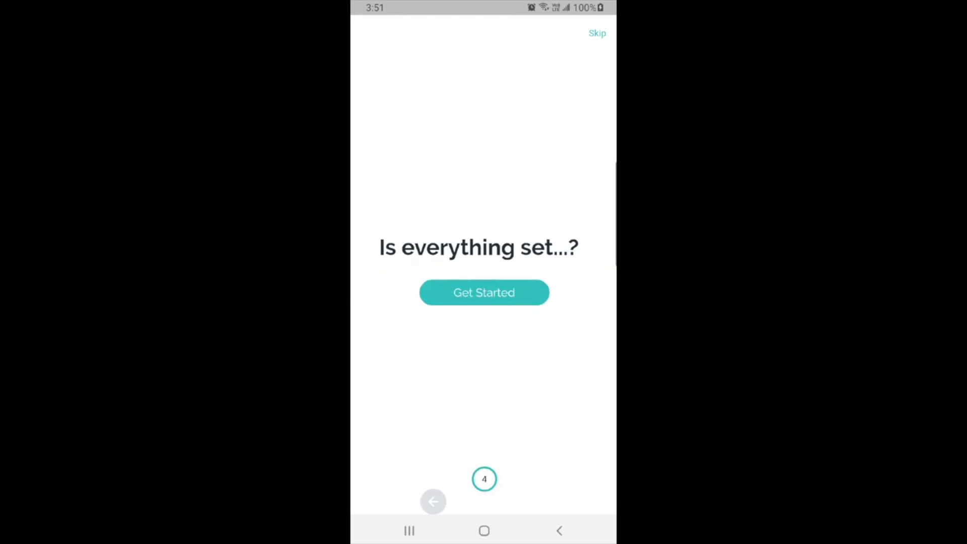
pyautogui.click(484, 292)
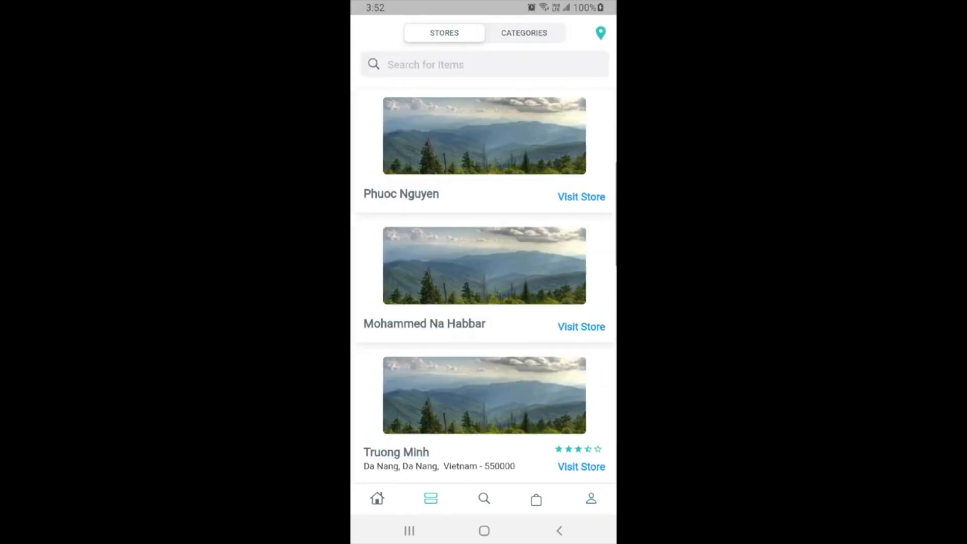
pyautogui.click(484, 64)
pyautogui.write('fluxstore')
pyautogui.press('Return')
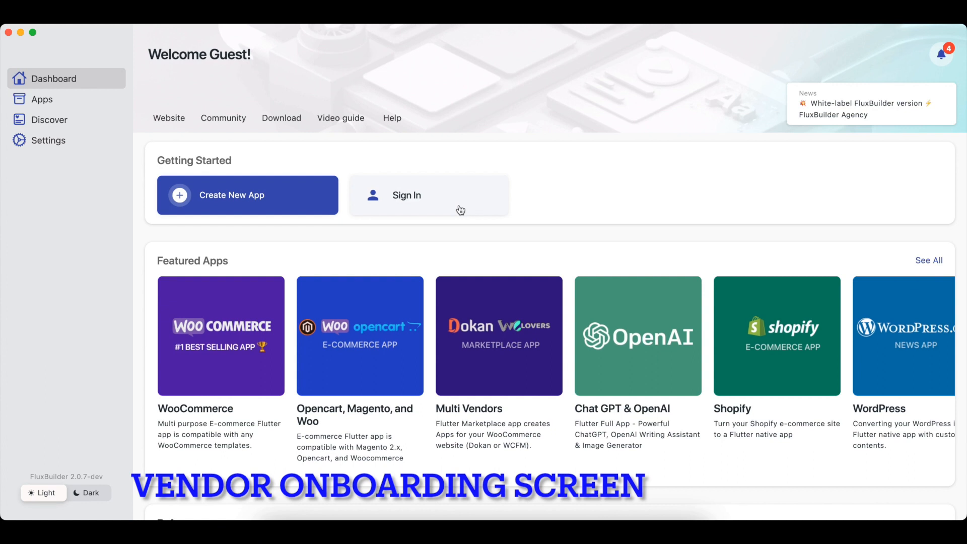
# Sign in to FluxBuilder with the account e-mail and the pasted account password
pyautogui.click(458, 206)
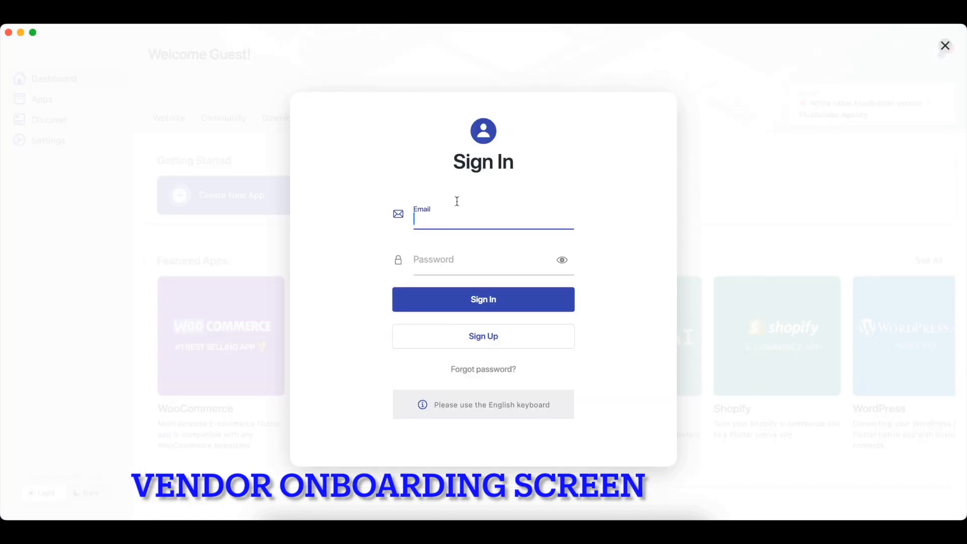
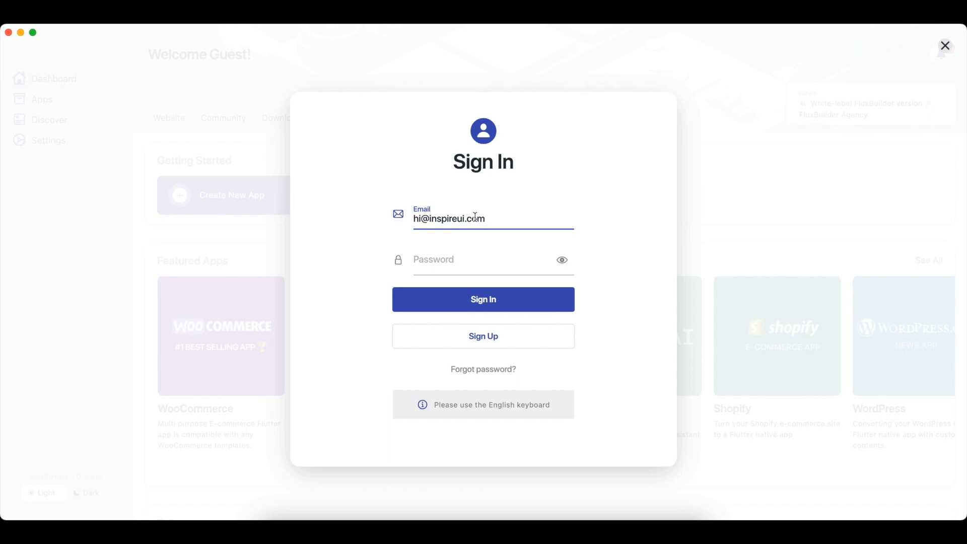
pyautogui.click(473, 251)
pyautogui.rightClick(462, 260)
pyautogui.click(470, 270)
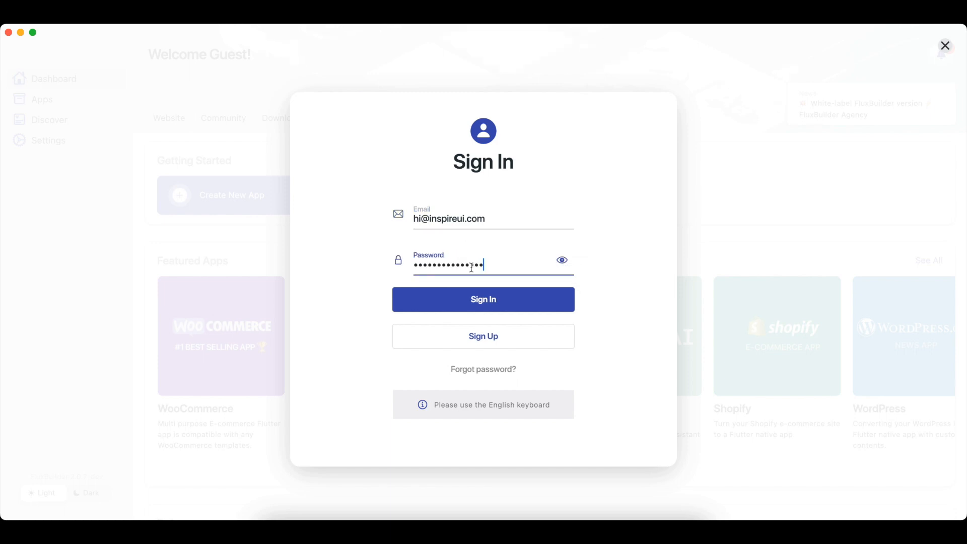
pyautogui.click(497, 307)
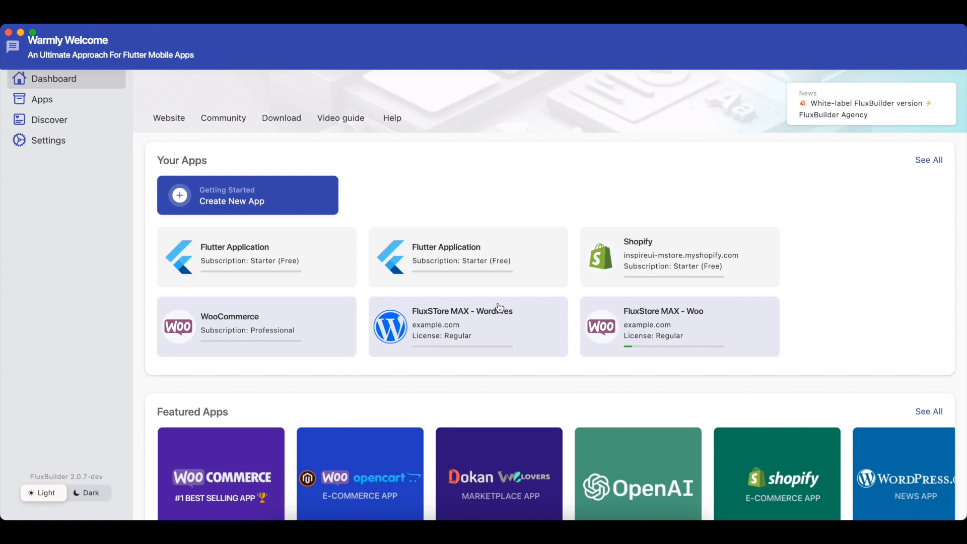
# Open the Multi Vendors app from the dashboard and show its Features page
pyautogui.moveTo(479, 403); pyautogui.dragTo(463, 301)
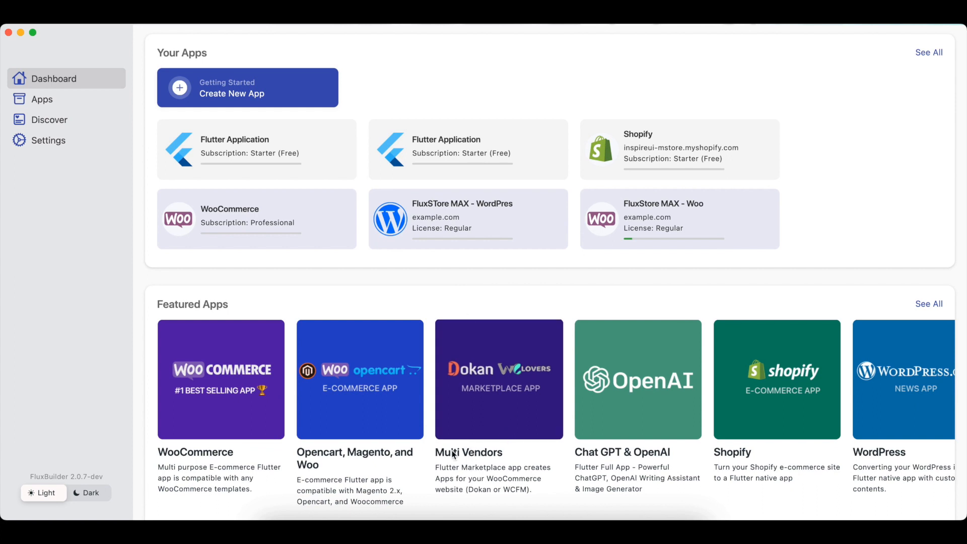
pyautogui.click(483, 395)
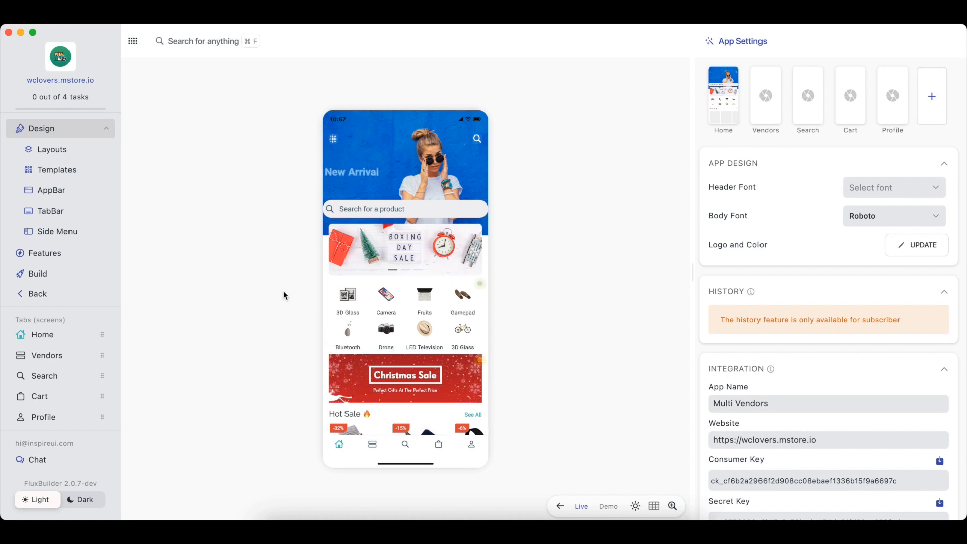
pyautogui.click(55, 254)
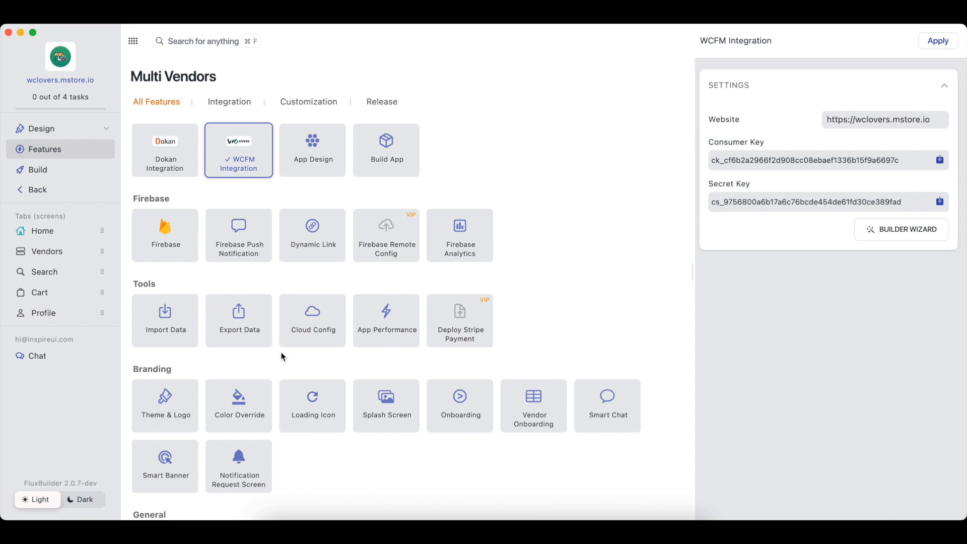
# Open the Vendor Onboarding settings and page through the Welcome aboard preview
pyautogui.click(537, 409)
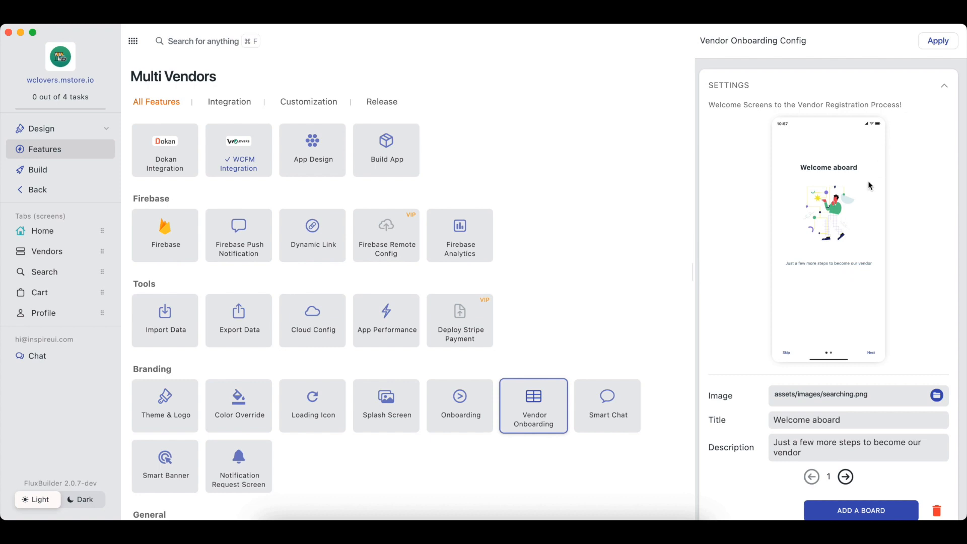
pyautogui.click(870, 354)
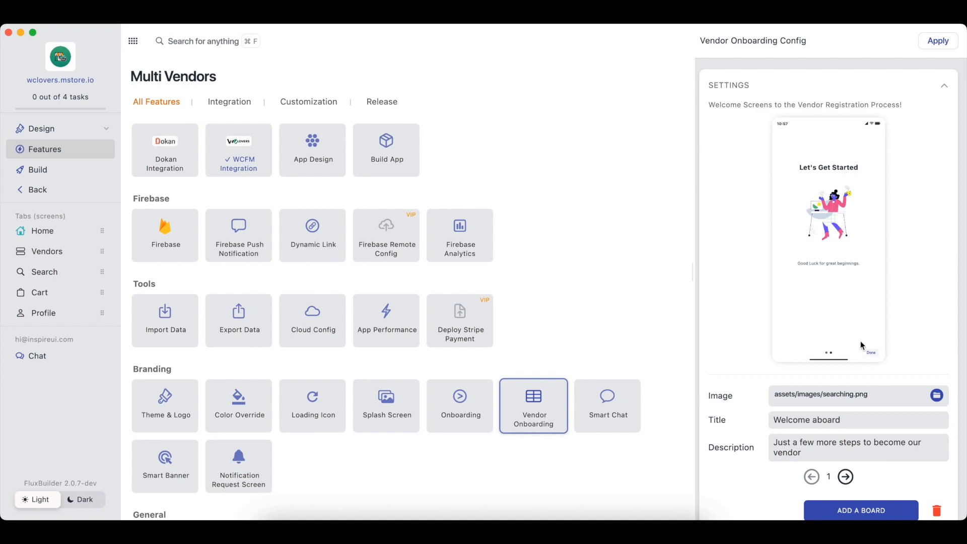
pyautogui.moveTo(805, 280); pyautogui.dragTo(893, 285)
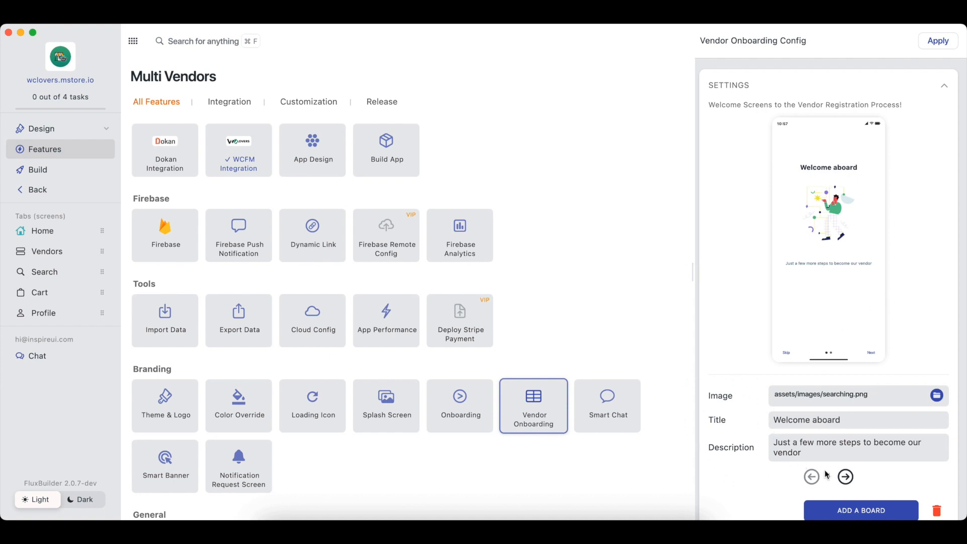
# Show the second board's settings and add a third onboarding board
pyautogui.click(845, 476)
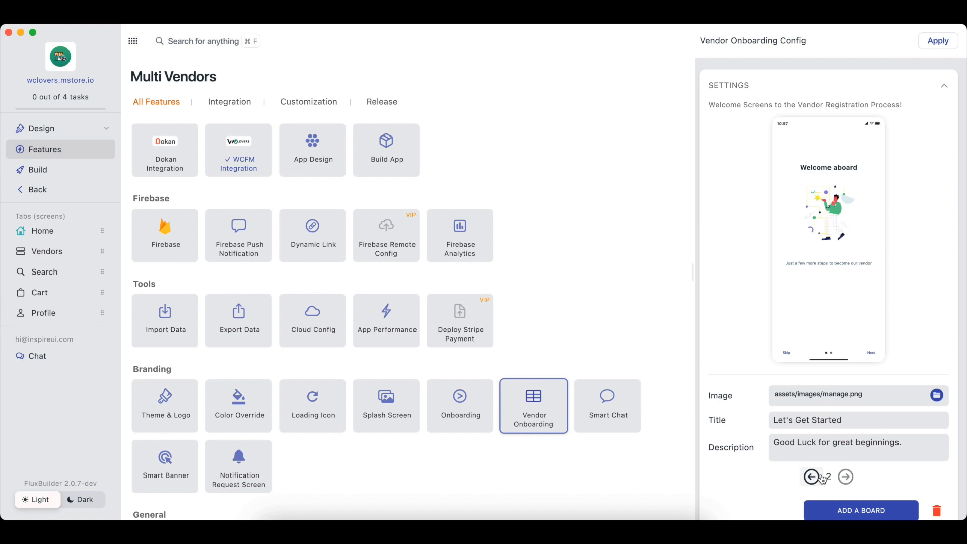
pyautogui.moveTo(757, 494); pyautogui.dragTo(754, 443)
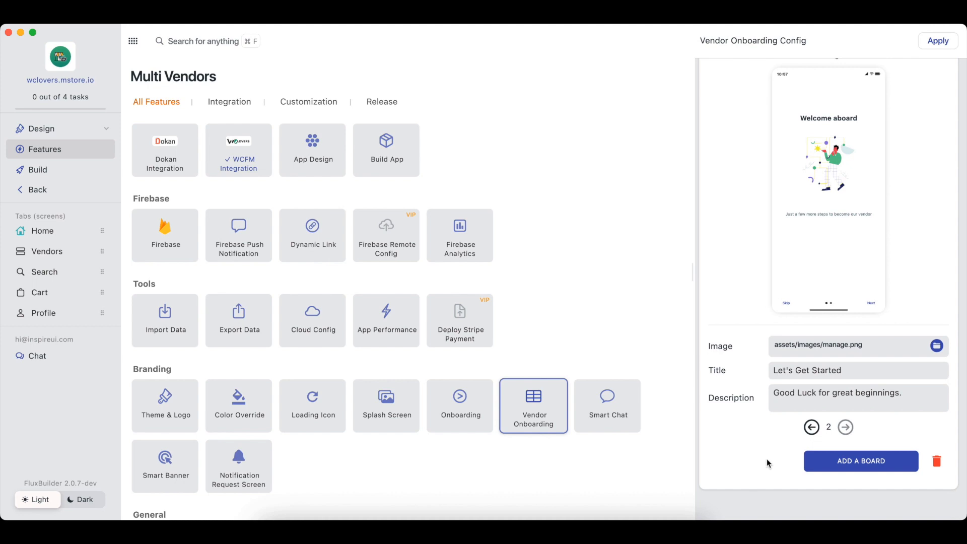
pyautogui.click(875, 469)
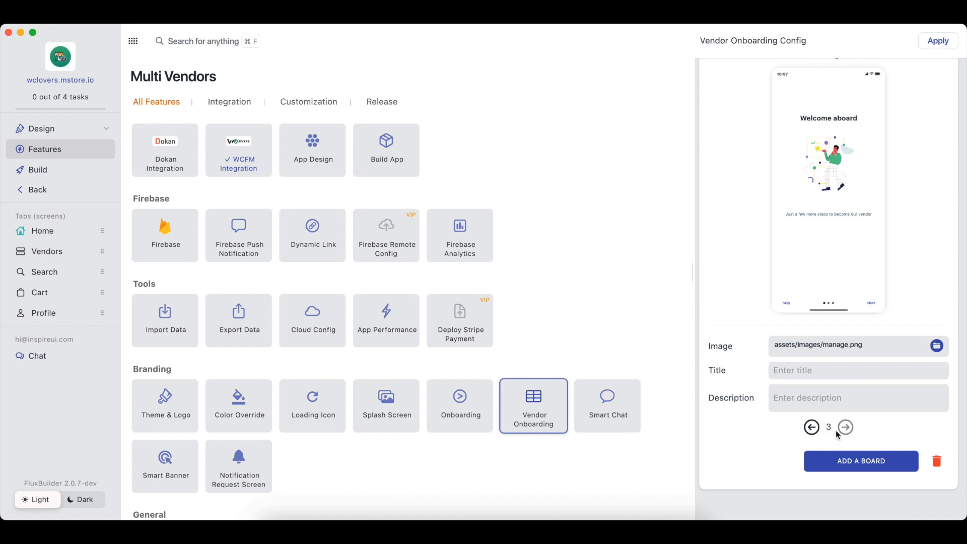
# Delete the extra fourth onboarding board and navigate back to board 1
pyautogui.click(866, 469)
pyautogui.click(817, 434)
pyautogui.click(850, 429)
pyautogui.click(935, 462)
pyautogui.click(810, 427)
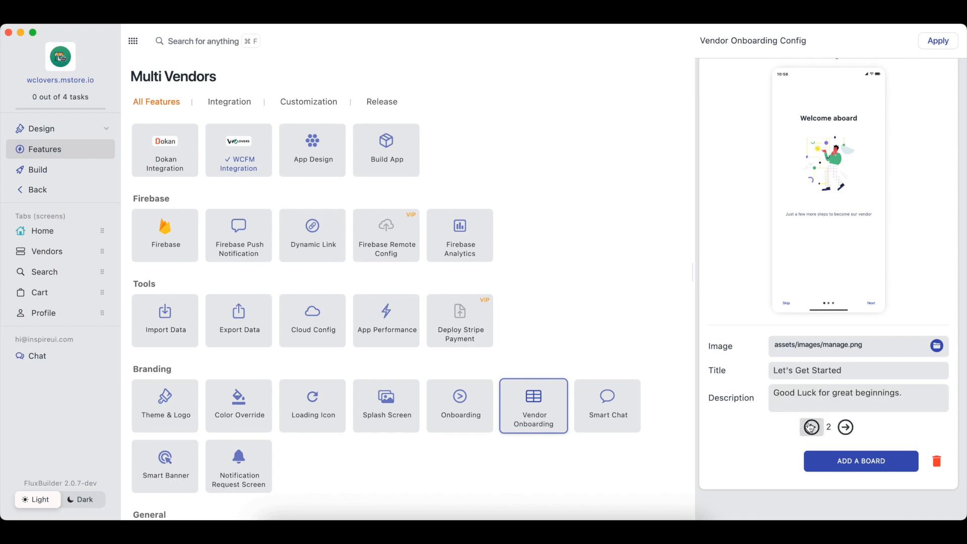
pyautogui.click(810, 427)
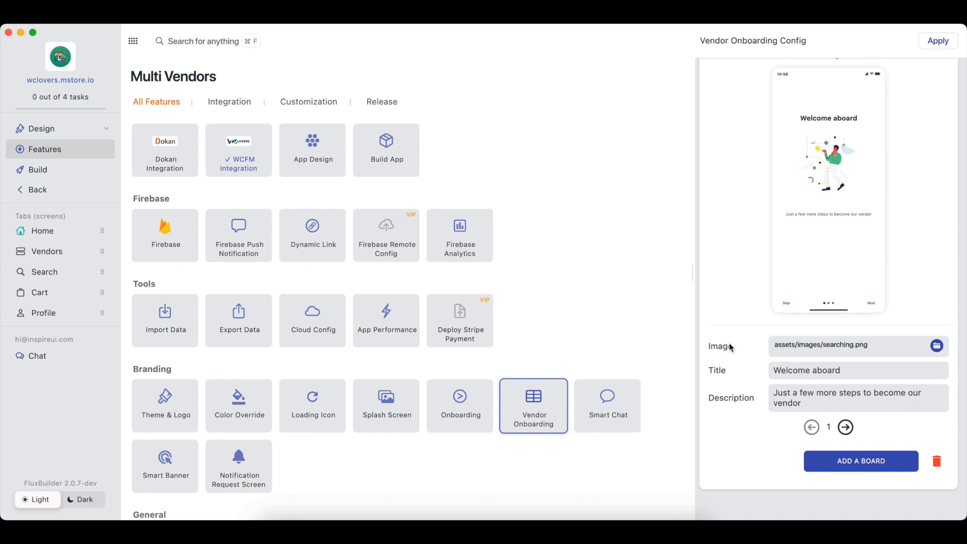
# Set board 1's image to 3d-render-blue-gift-box from the Vendor Onboard folder
pyautogui.click(938, 347)
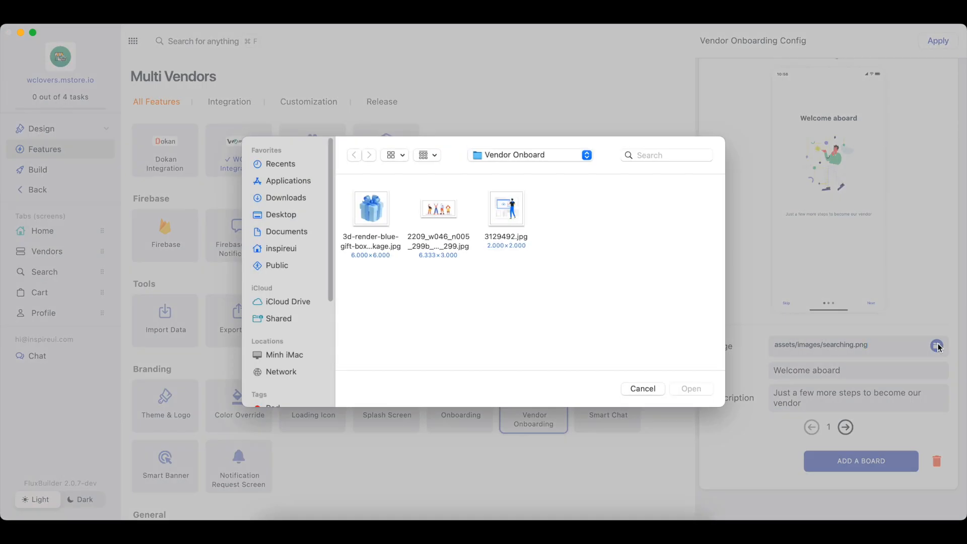
pyautogui.click(373, 214)
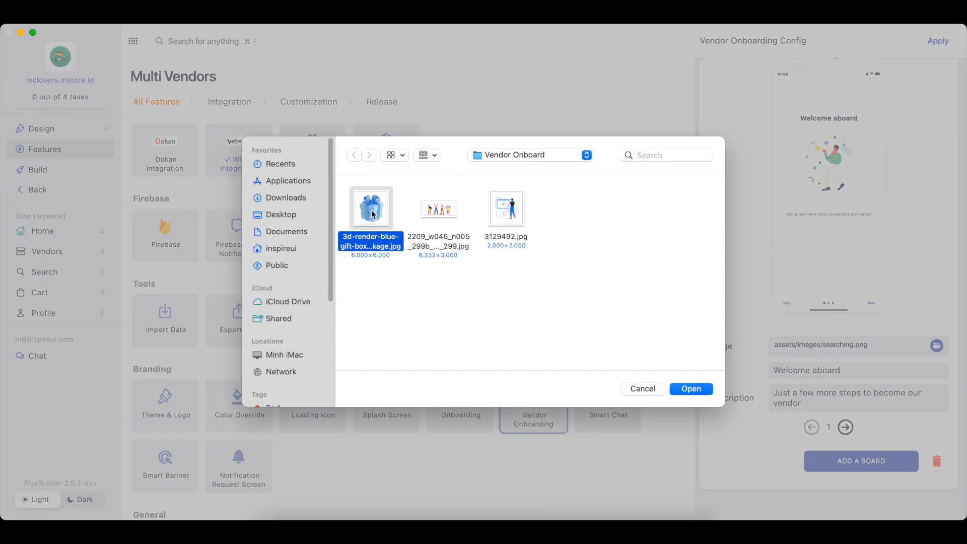
pyautogui.click(688, 389)
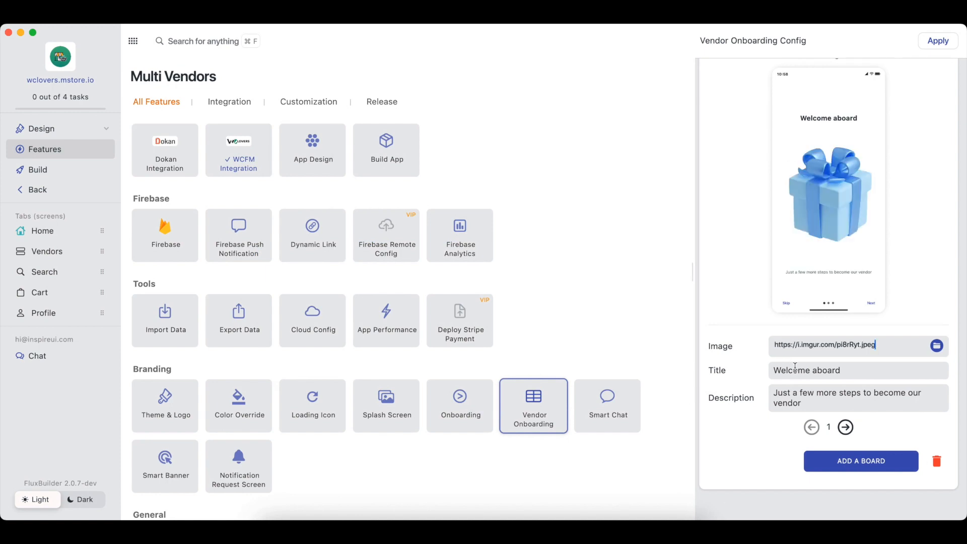
pyautogui.tripleClick(847, 372)
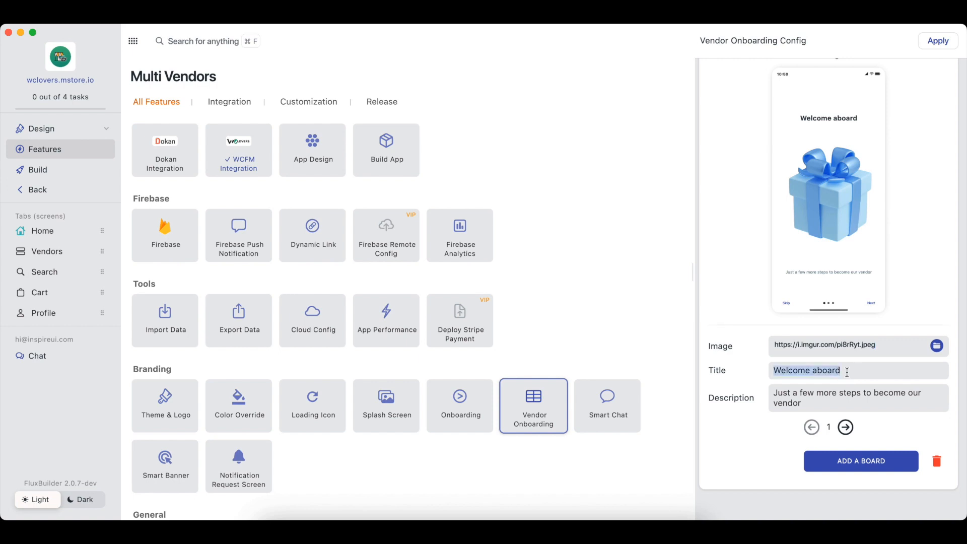
pyautogui.click(848, 372)
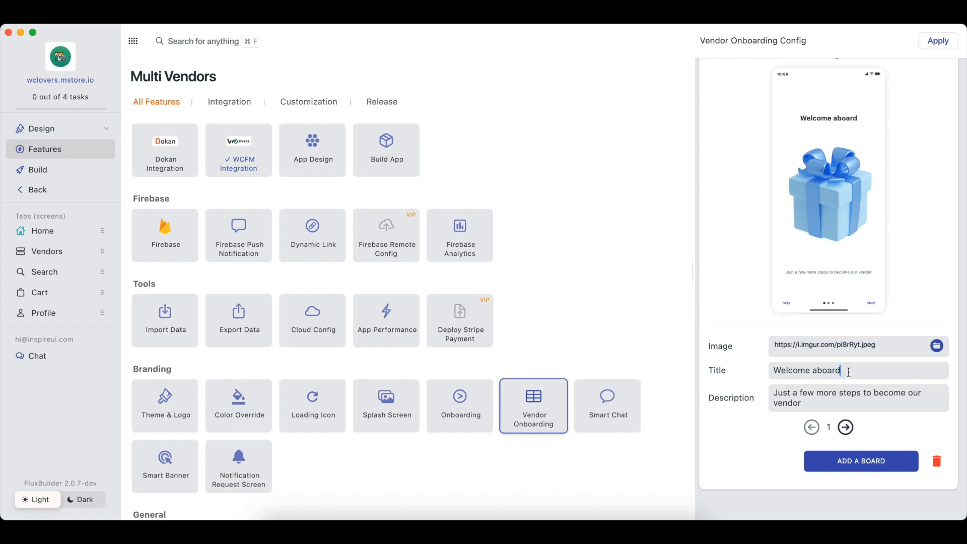
# Retitle board 1 'Welcome!' with description 'Join our thriving vendor community and unlock new oppotunities'
pyautogui.press('BackSpace')
pyautogui.press('BackSpace')
pyautogui.press('BackSpace')
pyautogui.press('BackSpace')
pyautogui.press('BackSpace')
pyautogui.press('BackSpace')
pyautogui.press('BackSpace')
pyautogui.write('!')
pyautogui.tripleClick(817, 399)
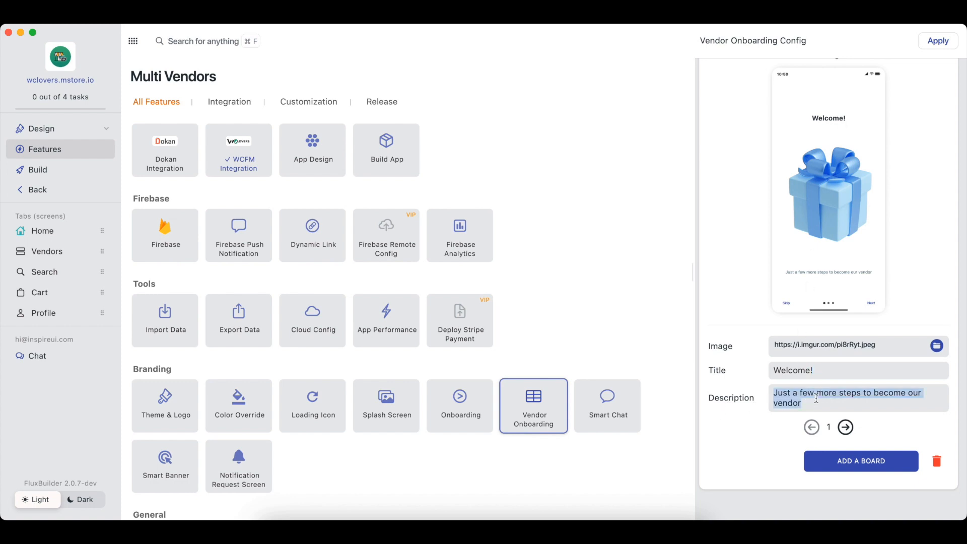
pyautogui.press('BackSpace')
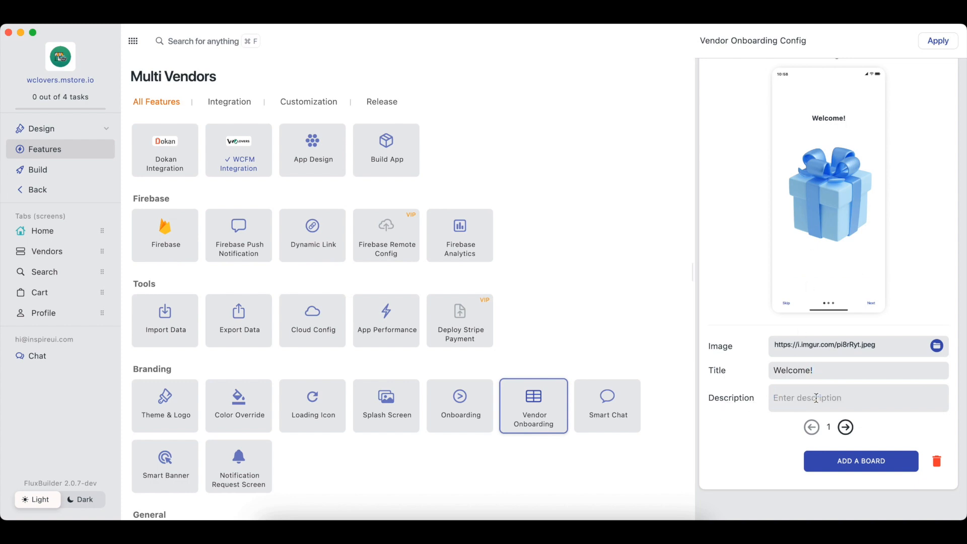
pyautogui.write('Join our thriving')
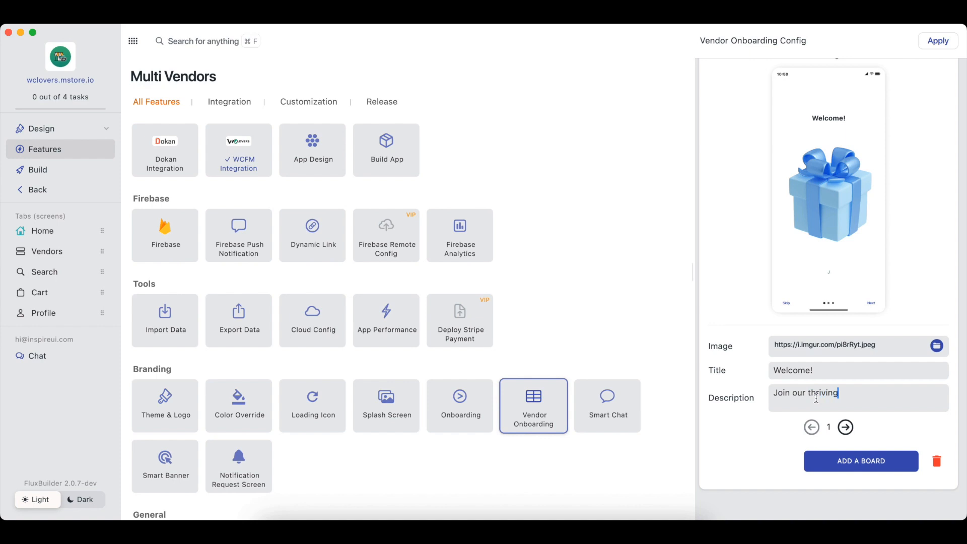
pyautogui.write(' vendor communit')
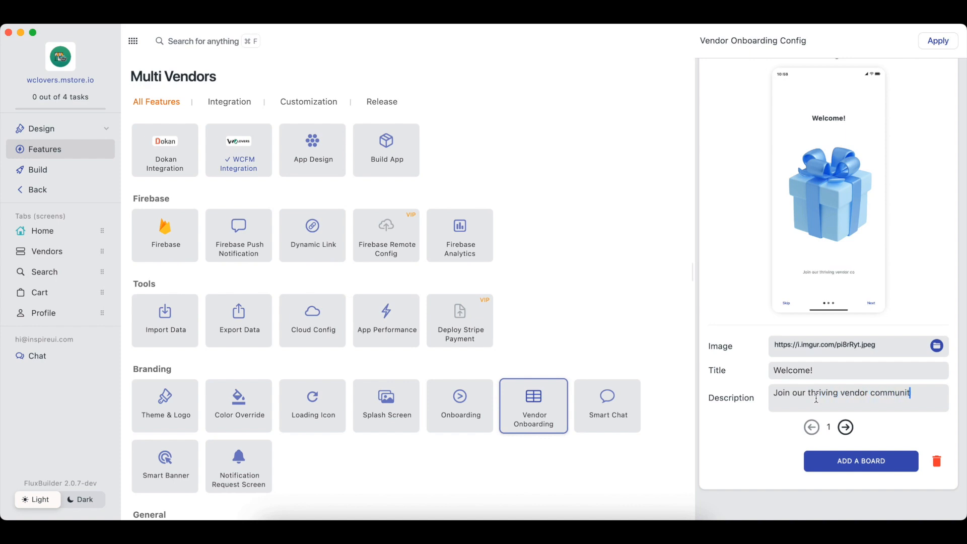
pyautogui.write('y and unlock new oppo')
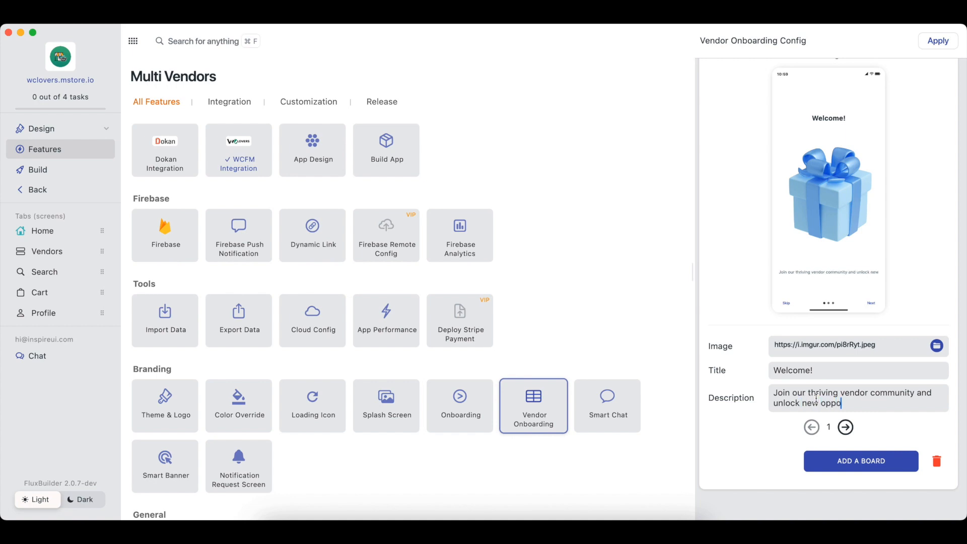
pyautogui.write('tunities')
# Go to board 2 and set its image to 3129492.jpg
pyautogui.click(845, 427)
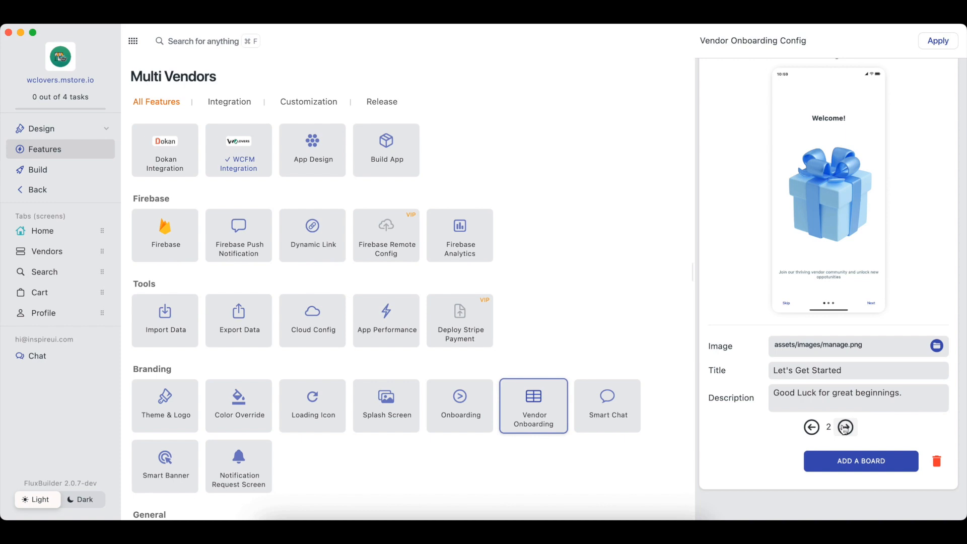
pyautogui.click(936, 346)
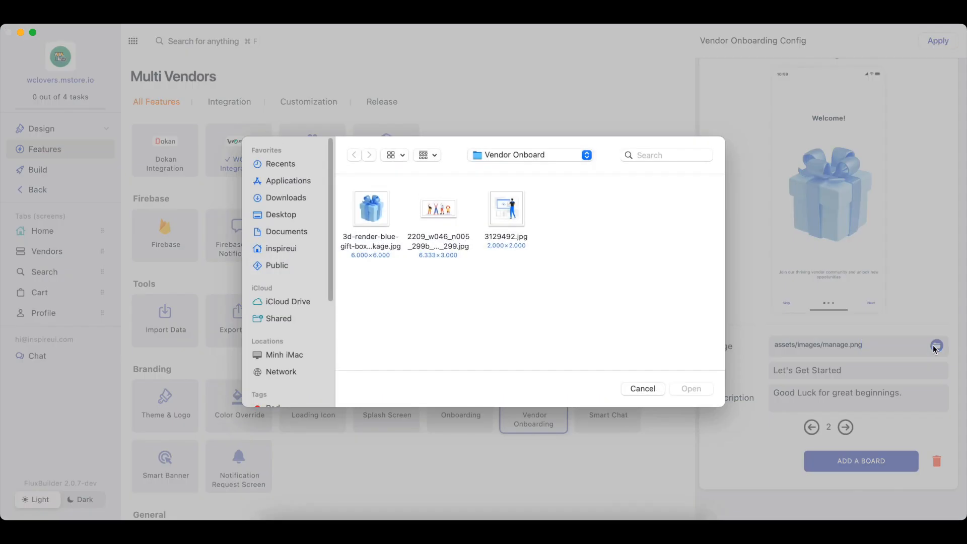
pyautogui.click(511, 222)
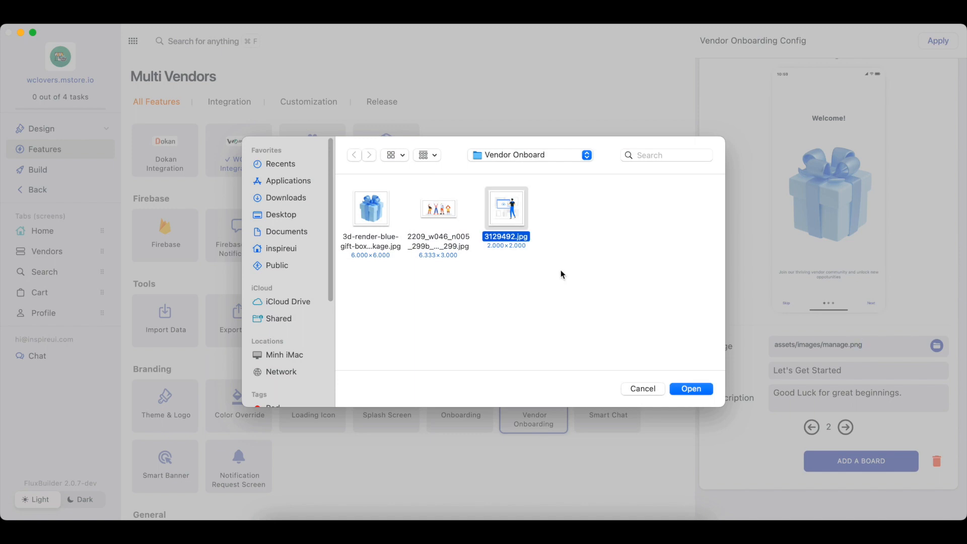
pyautogui.click(705, 391)
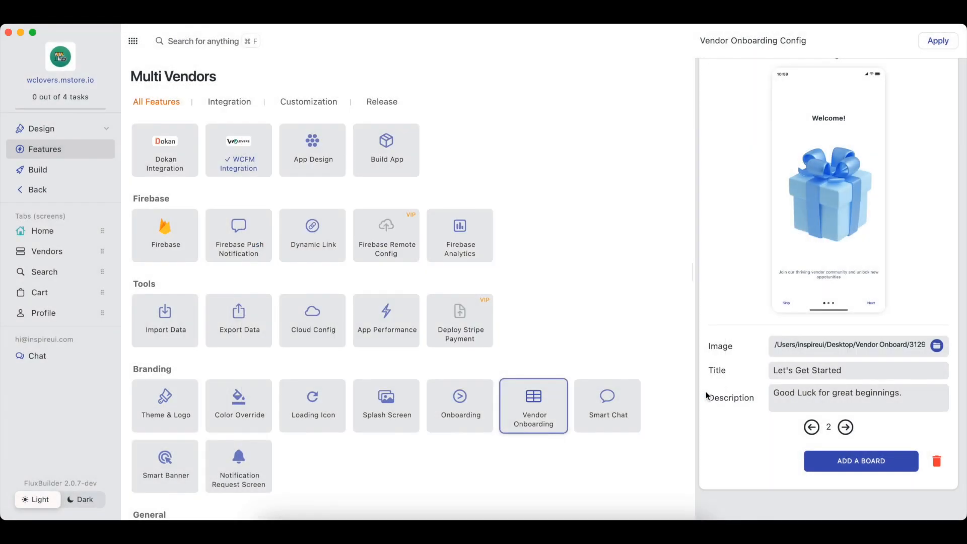
# Title board 2 'Showcase Your Products' with description 'Show off your best product to potential customers. They deserve the spotlight.'
pyautogui.tripleClick(824, 370)
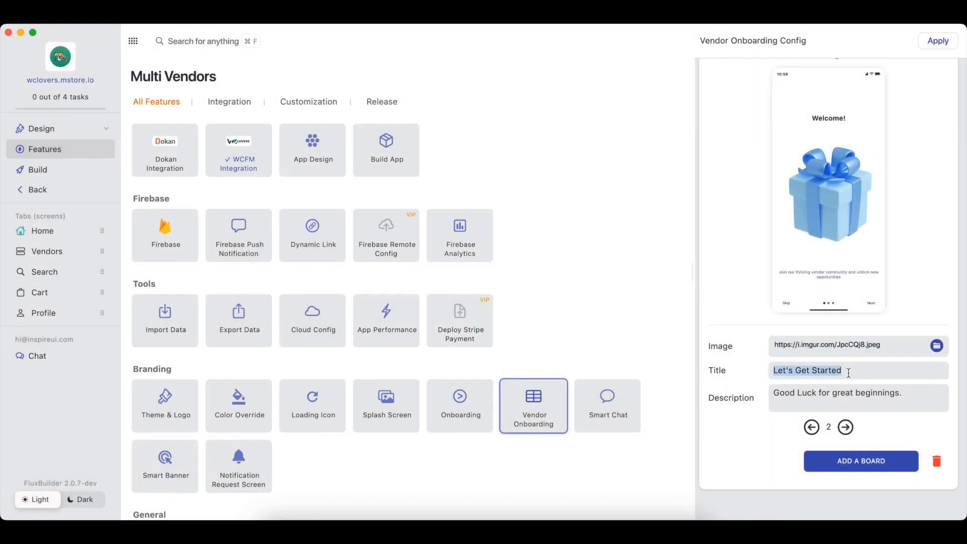
pyautogui.write('Showcase Your')
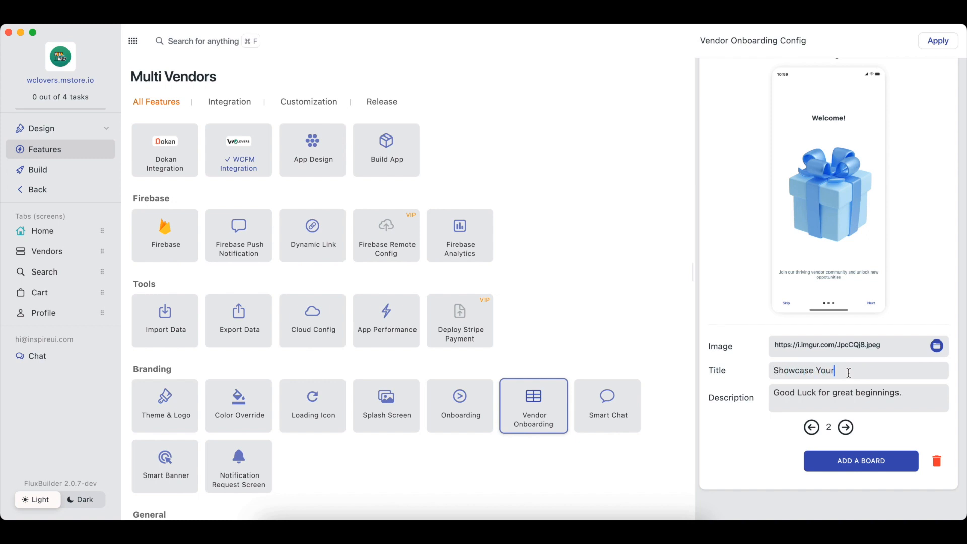
pyautogui.write(' Products')
pyautogui.tripleClick(907, 397)
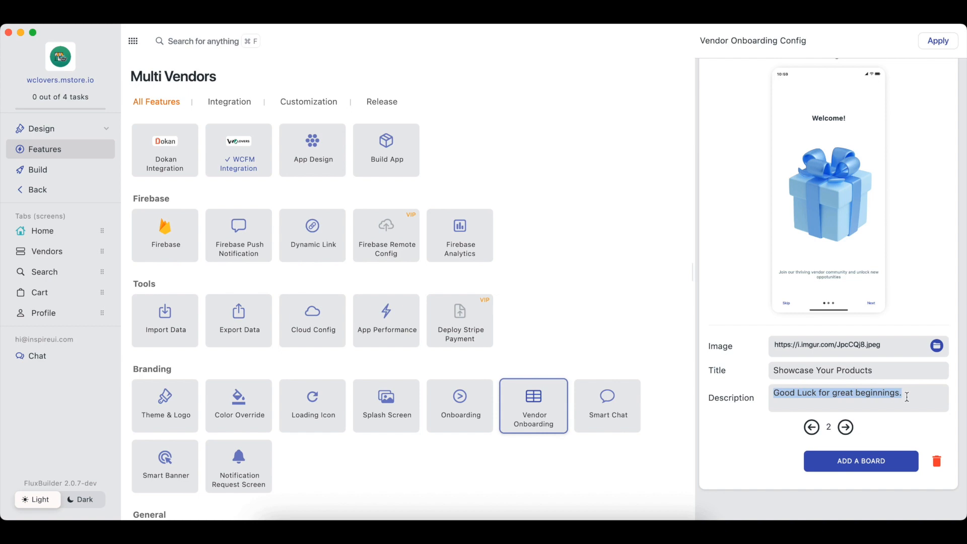
pyautogui.write('Show off')
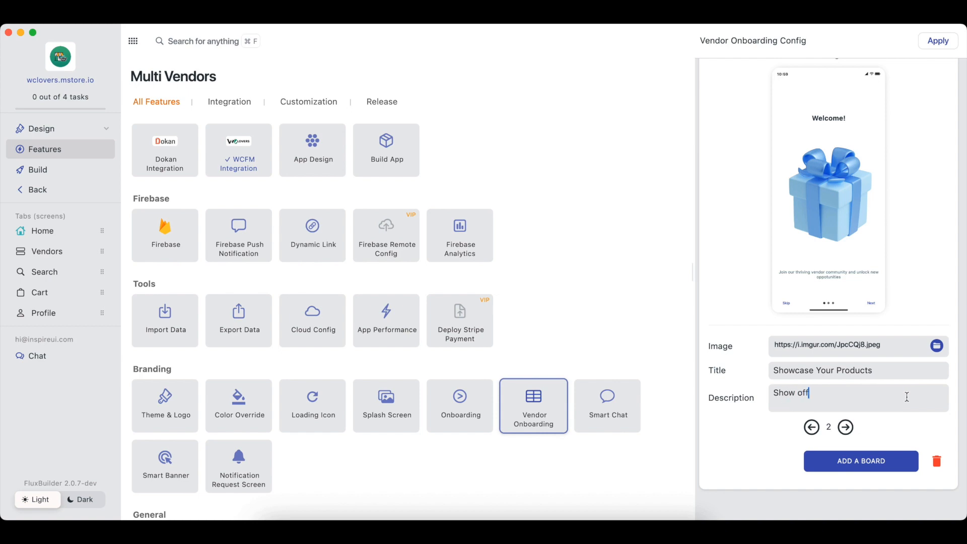
pyautogui.write(' your best product to potential customers.')
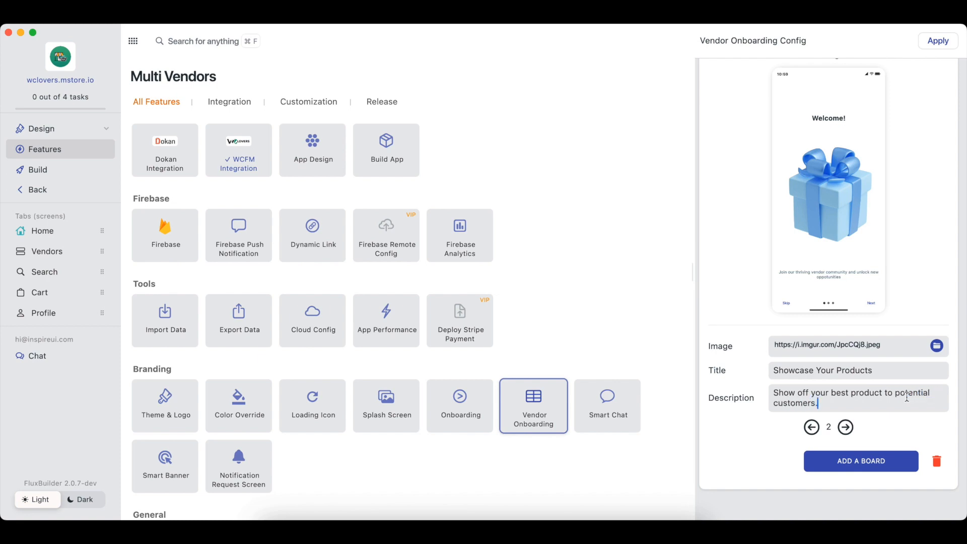
pyautogui.write(' They deserve the spotlight')
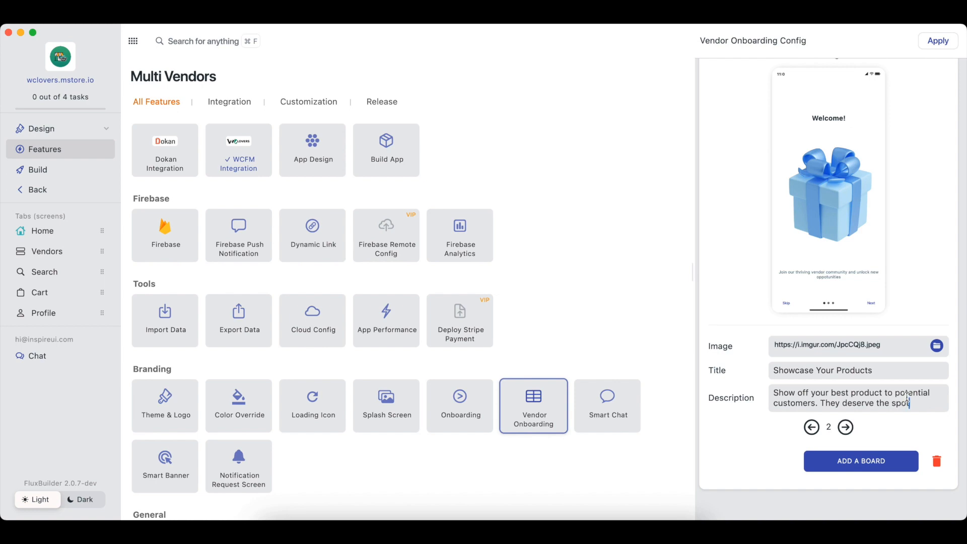
pyautogui.write('.')
# Go to board 3 and set its image to the 2209_w046 group illustration
pyautogui.click(847, 427)
pyautogui.click(938, 346)
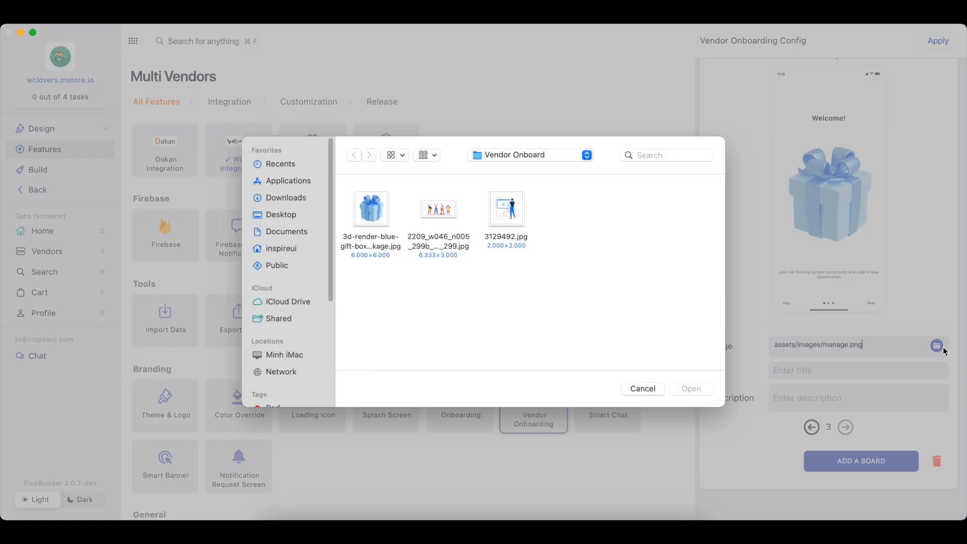
pyautogui.click(452, 215)
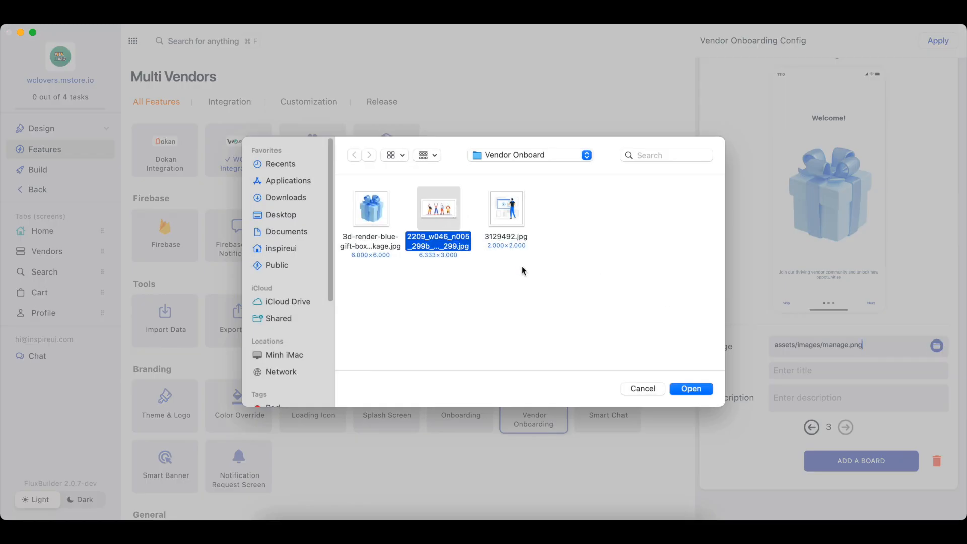
pyautogui.click(703, 388)
# Title board 3 'Let's Get Started!' with description 'Just a few steps away from becoming our vendors. Let's begin!'
pyautogui.click(798, 372)
pyautogui.write("Let's Get Started")
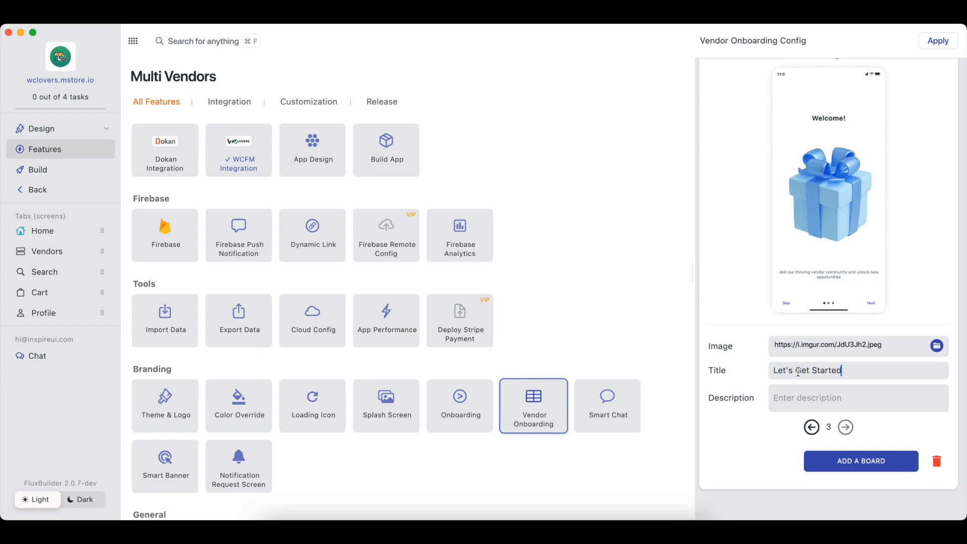
pyautogui.write('!')
pyautogui.click(820, 401)
pyautogui.write("Just a few steps away from becoming our vendors. Let's begin!")
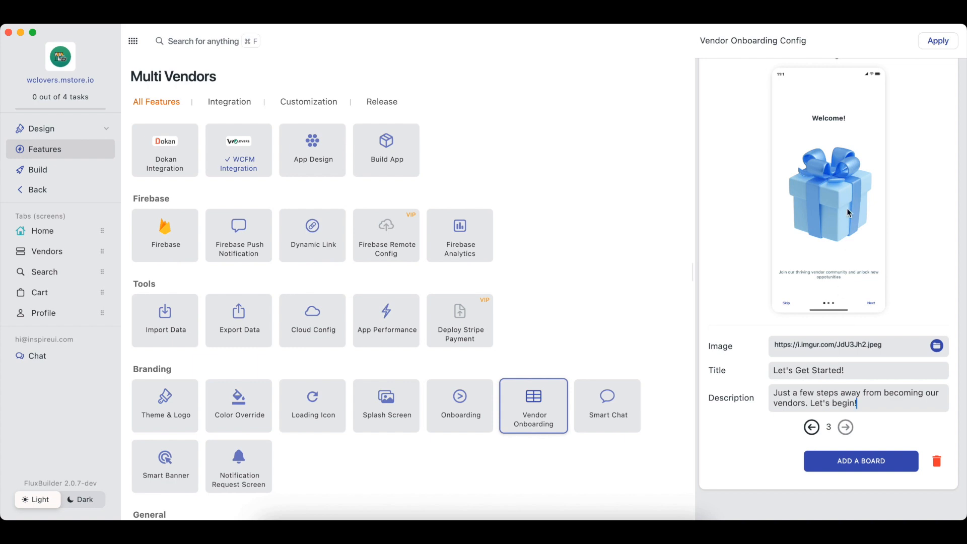
pyautogui.click(873, 306)
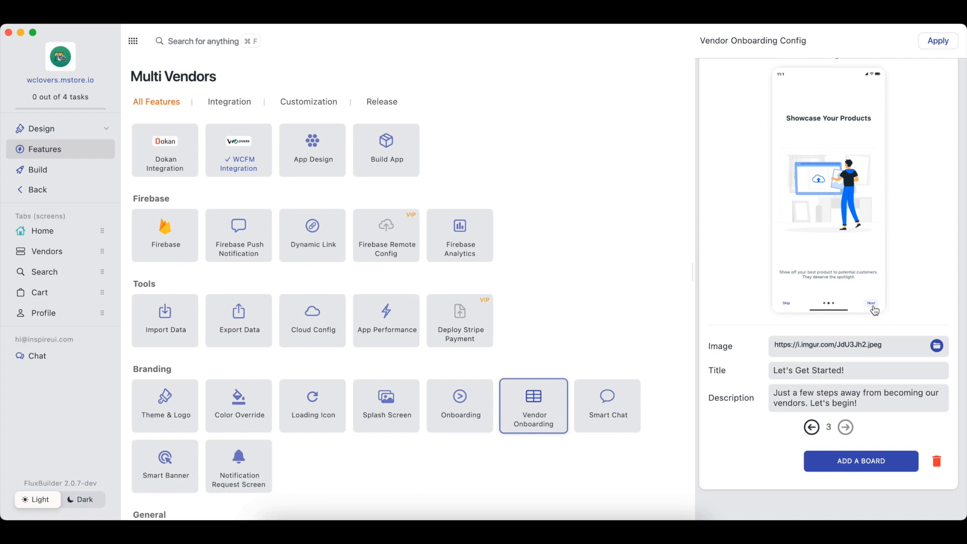
# Preview the final onboarding page and apply the boards to the local config
pyautogui.click(873, 306)
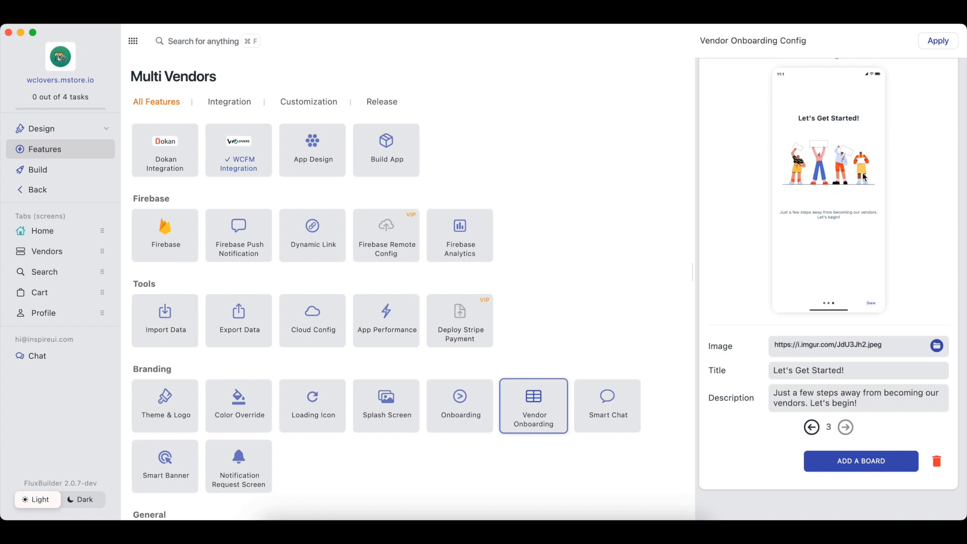
pyautogui.click(938, 41)
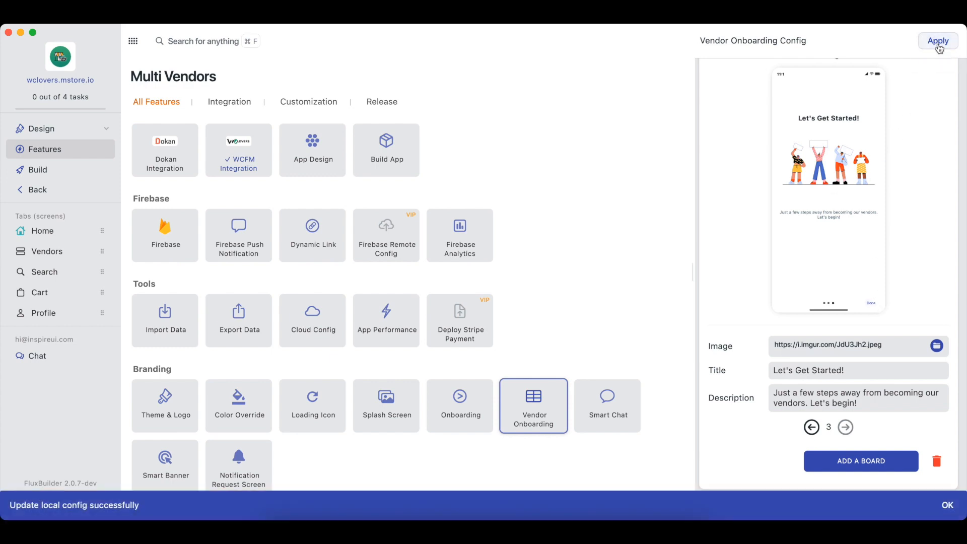